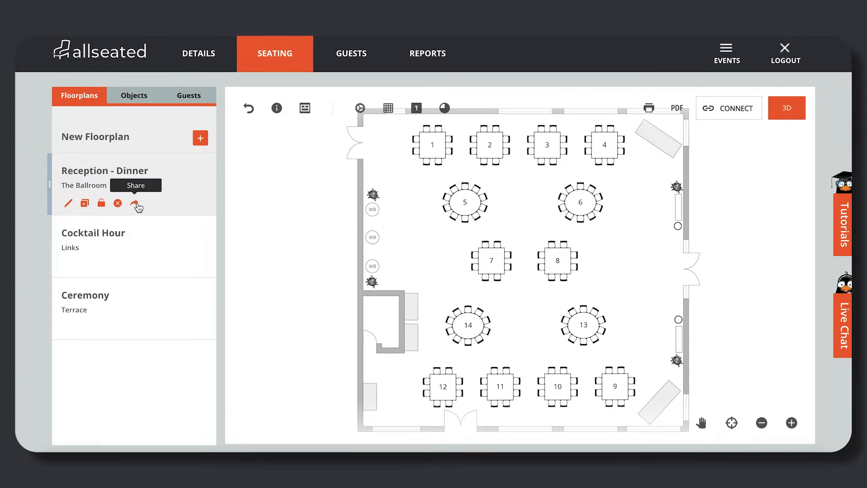
- Share the Reception - Dinner floor plan and copy the event's shareable link
{"action": "left_click", "coordinate": [136, 203]}
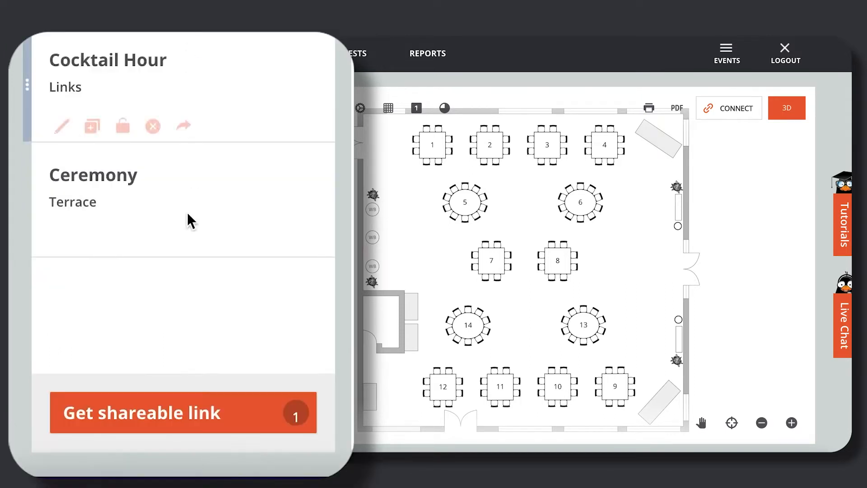
{"action": "left_click", "coordinate": [208, 422]}
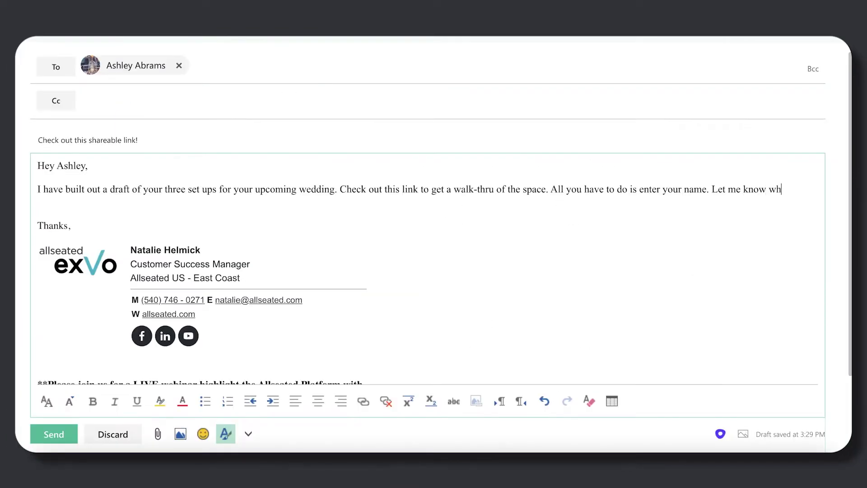
{"action": "type", "text": "at you know what you thin"}
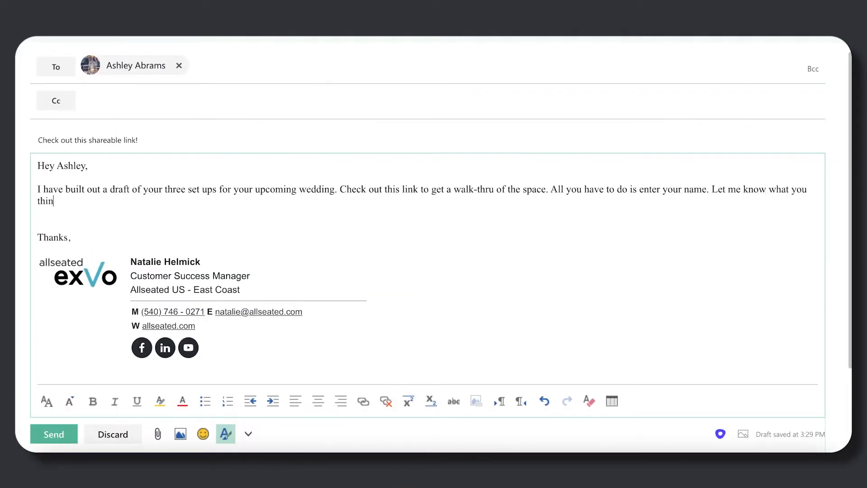
{"action": "type", "text": "k!"}
- Paste the Allseated link on its own line below the message and send the client email
{"action": "key", "text": "Return"}
{"action": "key", "text": "Return"}
{"action": "type", "text": "Click this link:"}
{"action": "key", "text": "Return"}
{"action": "key", "text": "ctrl+v"}
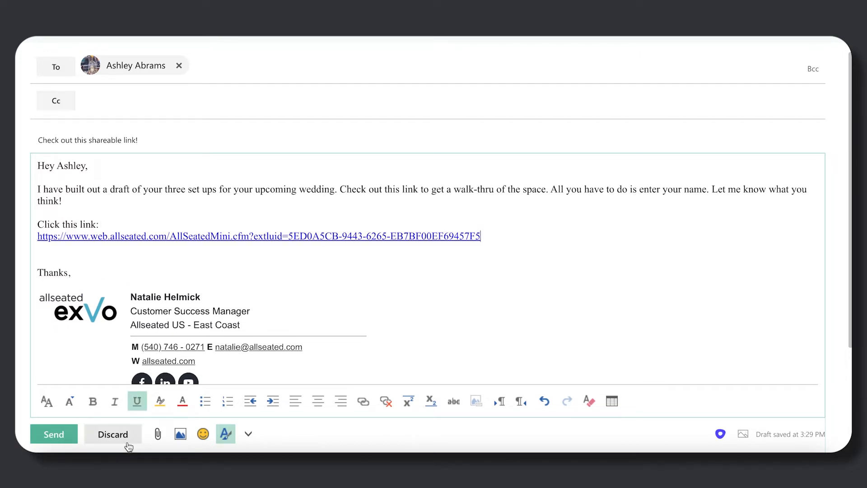
{"action": "left_click", "coordinate": [53, 437]}
- Load the pasted Allseated shareable link in the new Chrome tab
{"action": "key", "text": "ctrl+v"}
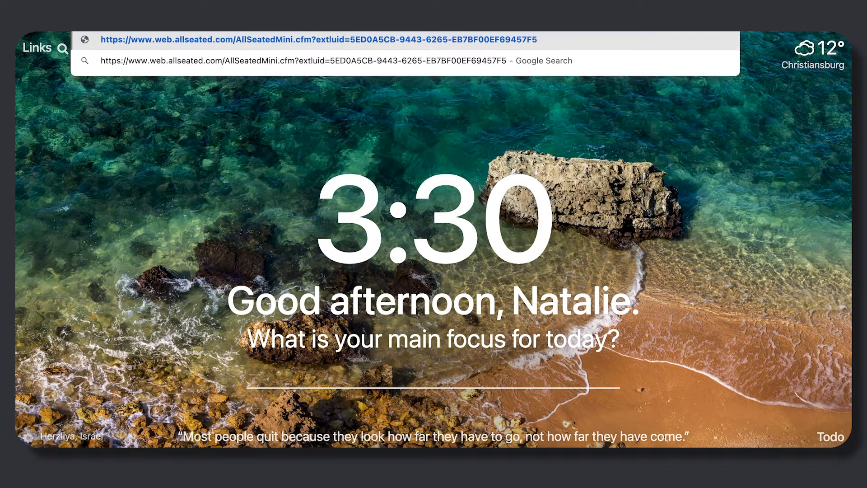
{"action": "key", "text": "Return"}
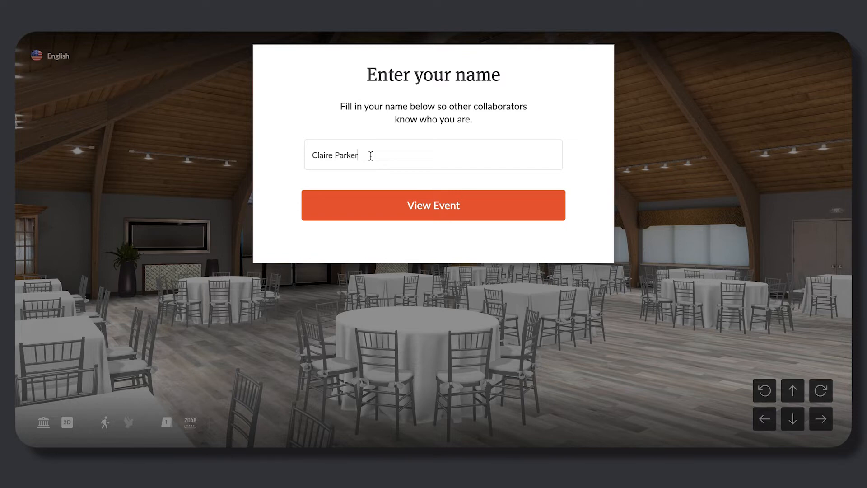
- Replace the prefilled viewer name and enter the Reception - Dinner event
{"action": "key", "text": "ctrl+a"}
{"action": "type", "text": "Tr"}
{"action": "type", "text": "isha D"}
{"action": "type", "text": "oe"}
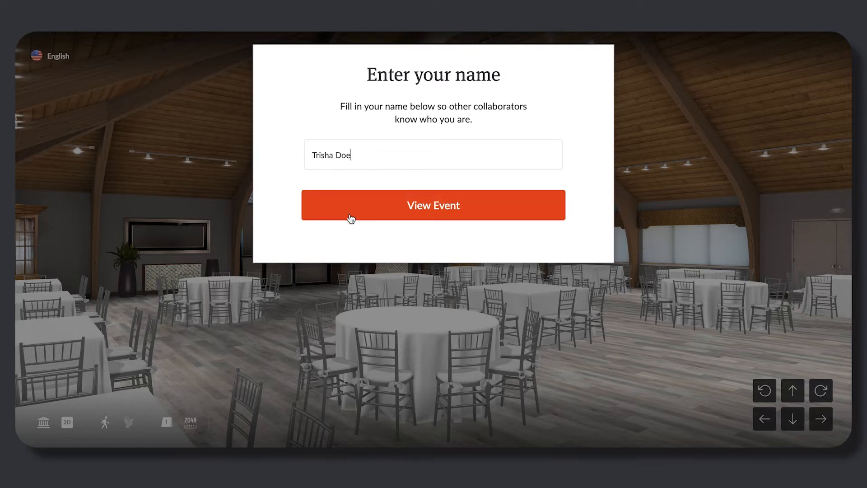
{"action": "left_click", "coordinate": [350, 217]}
- Walk through the 3D room toward the bar cabinets, then bring up the floor plan list
{"action": "left_click", "coordinate": [793, 391]}
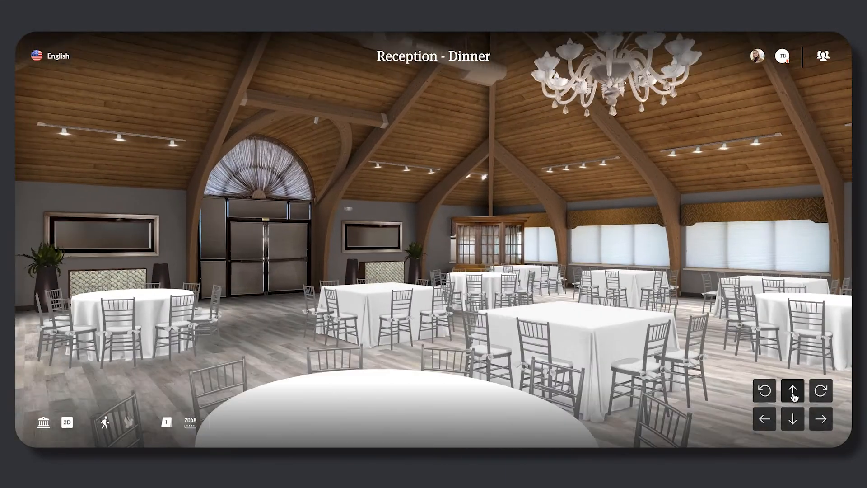
{"action": "left_click", "coordinate": [794, 391]}
{"action": "left_click", "coordinate": [765, 391]}
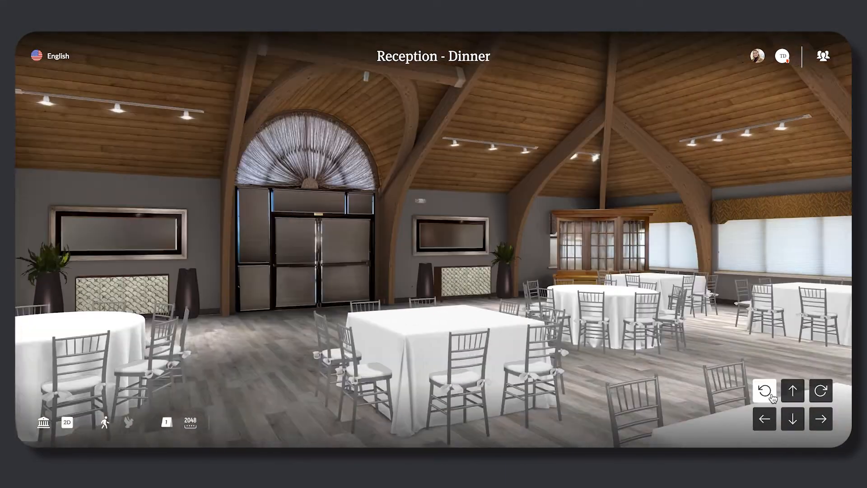
{"action": "left_click", "coordinate": [765, 391]}
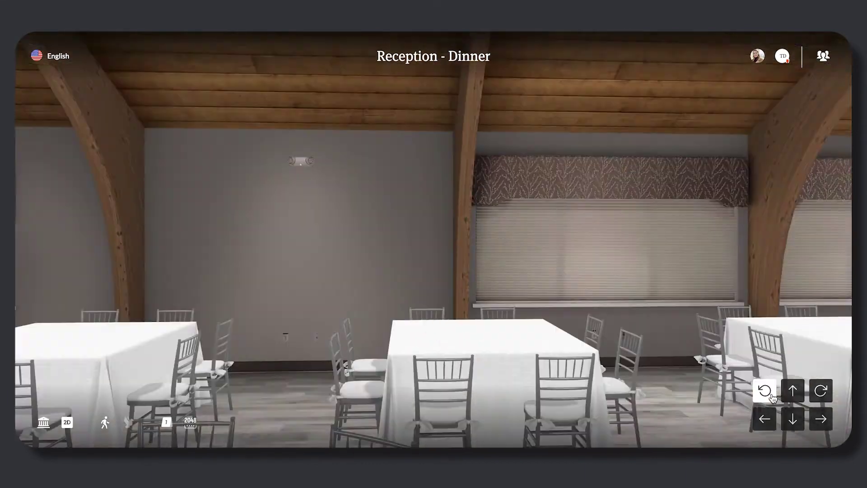
{"action": "left_click", "coordinate": [764, 390]}
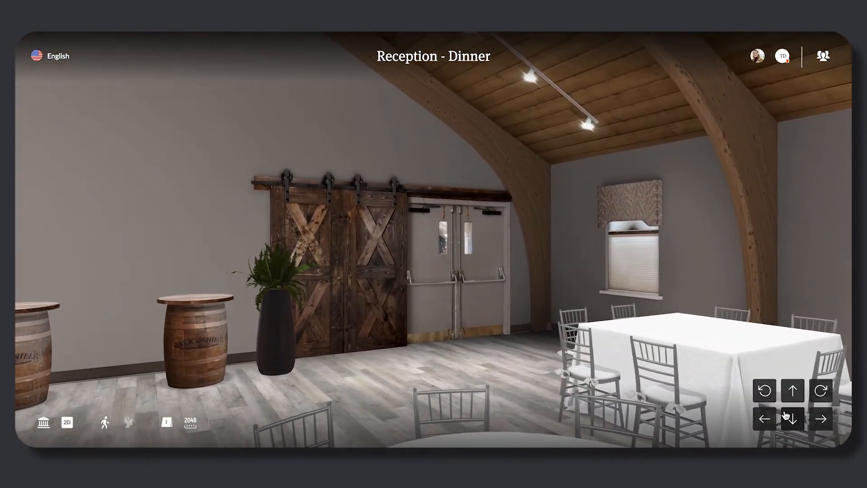
{"action": "left_click", "coordinate": [793, 418]}
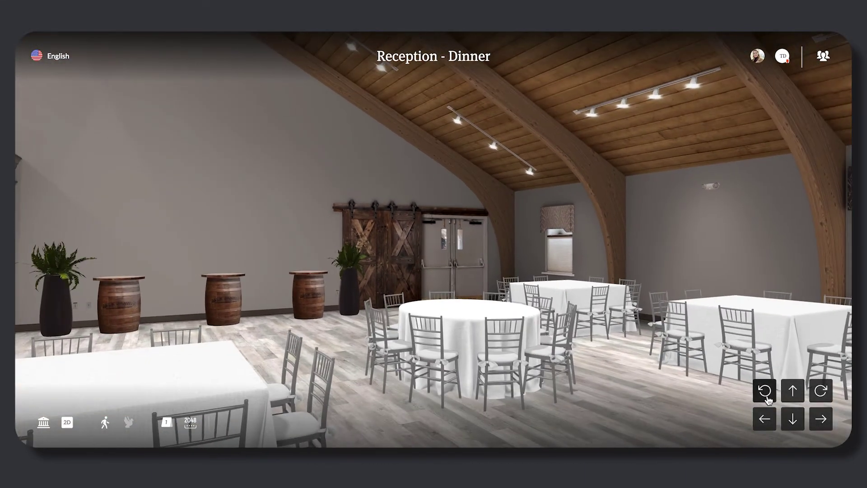
{"action": "left_click", "coordinate": [766, 392]}
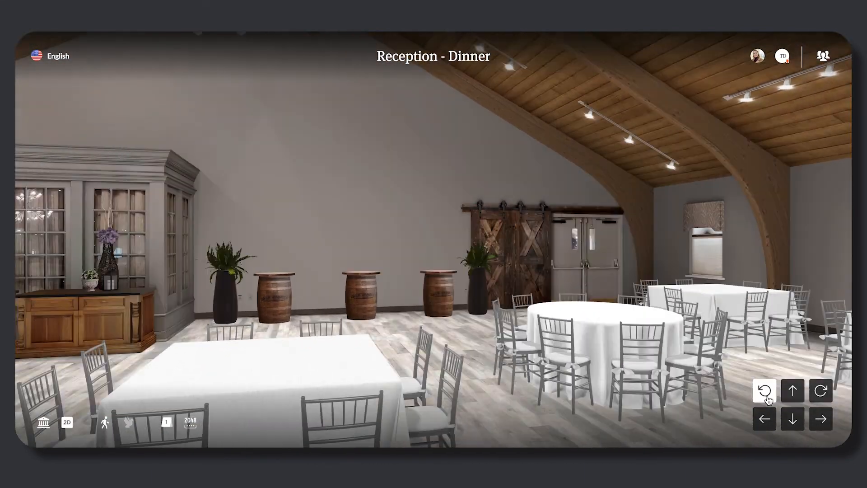
{"action": "left_click", "coordinate": [765, 391]}
{"action": "left_click", "coordinate": [793, 392]}
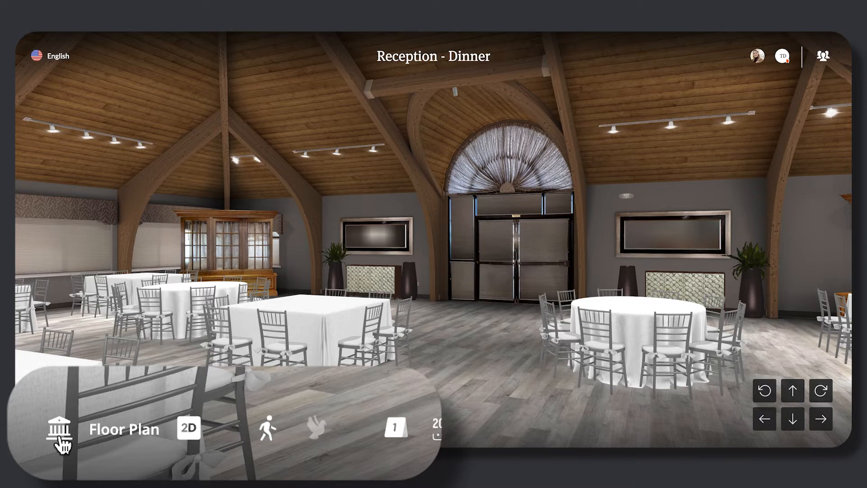
{"action": "left_click", "coordinate": [60, 429]}
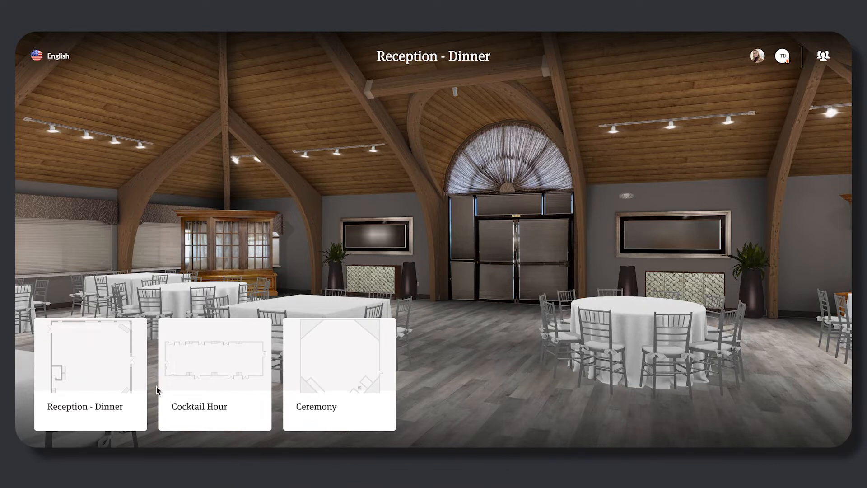
- Switch to Cocktail Hour, review its 2D display options, and return to the 3D room view
{"action": "left_click", "coordinate": [195, 388]}
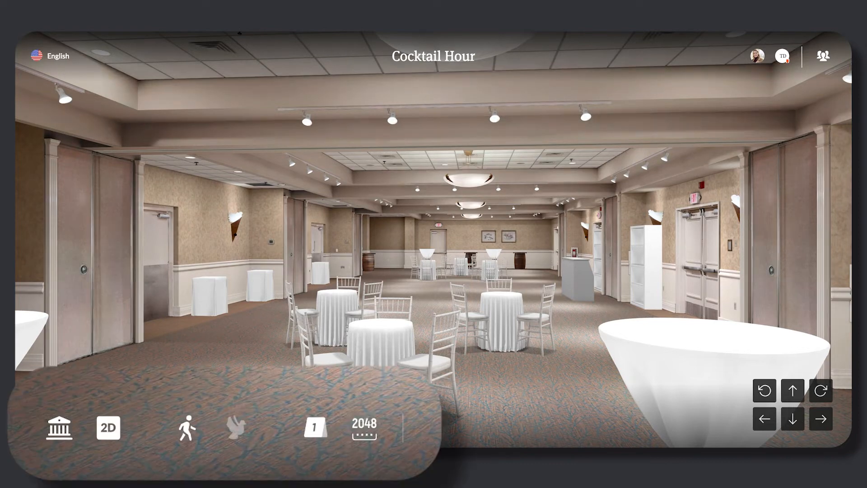
{"action": "left_click", "coordinate": [109, 428]}
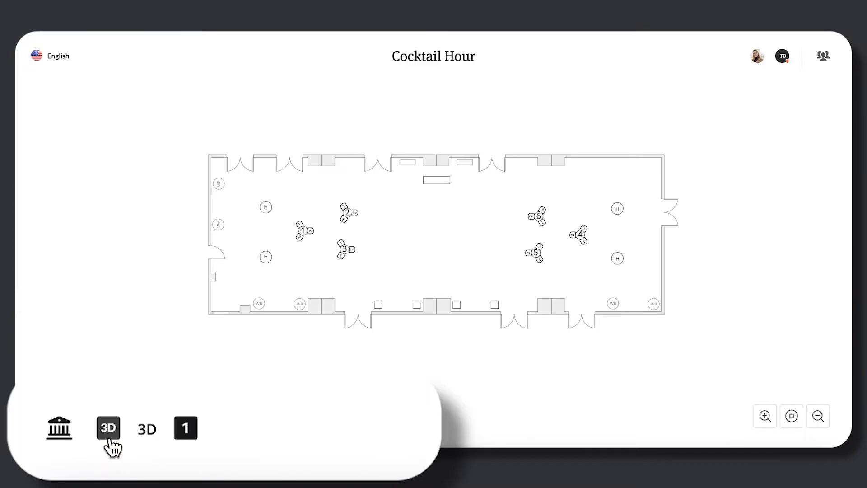
{"action": "left_click", "coordinate": [186, 427]}
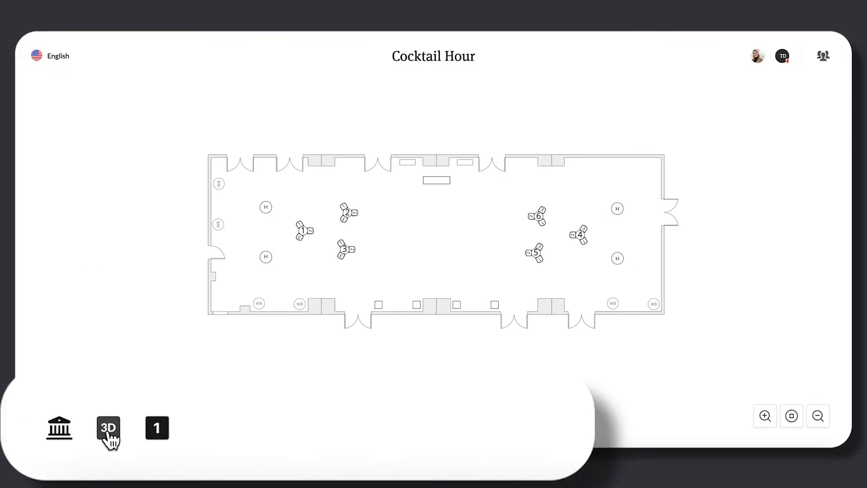
{"action": "left_click", "coordinate": [109, 428]}
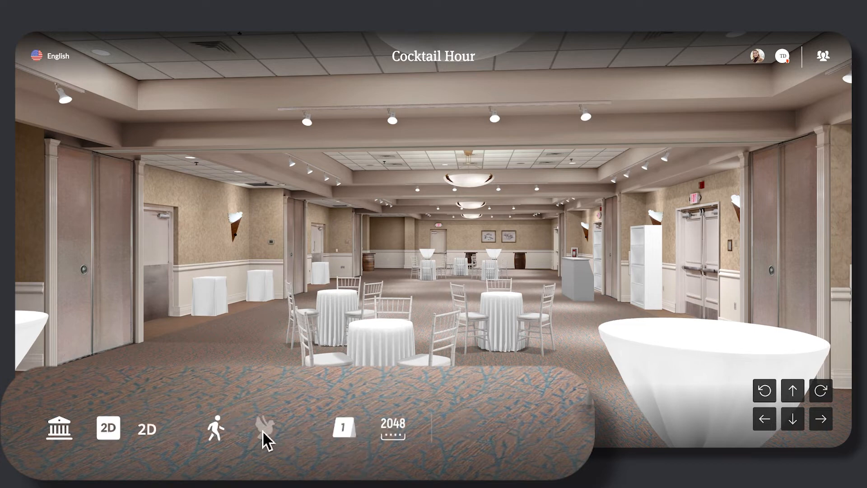
- Preview Bird Eye and Walk views, toggle table numbers, and show the 512/1024/2048/AUTO quality choices
{"action": "left_click", "coordinate": [238, 429]}
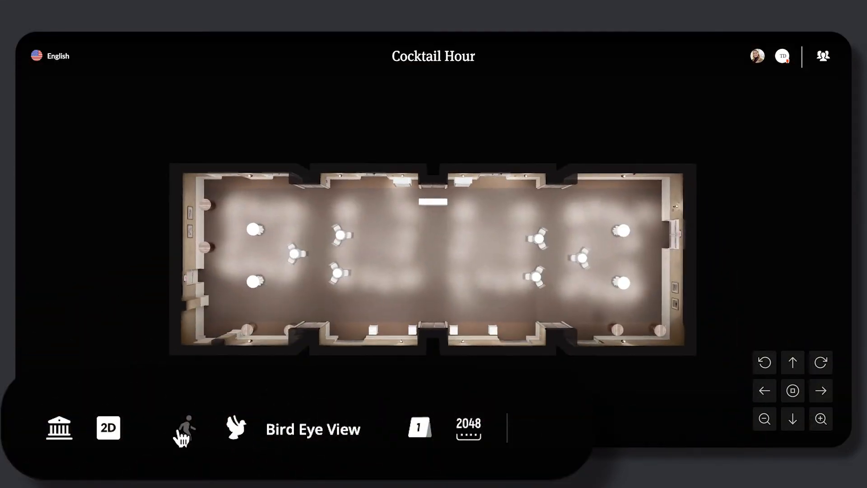
{"action": "left_click", "coordinate": [187, 428]}
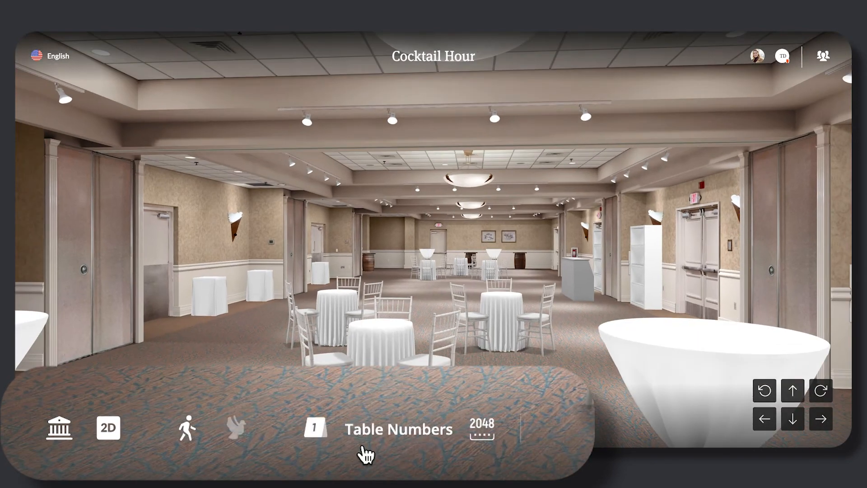
{"action": "left_click", "coordinate": [316, 428]}
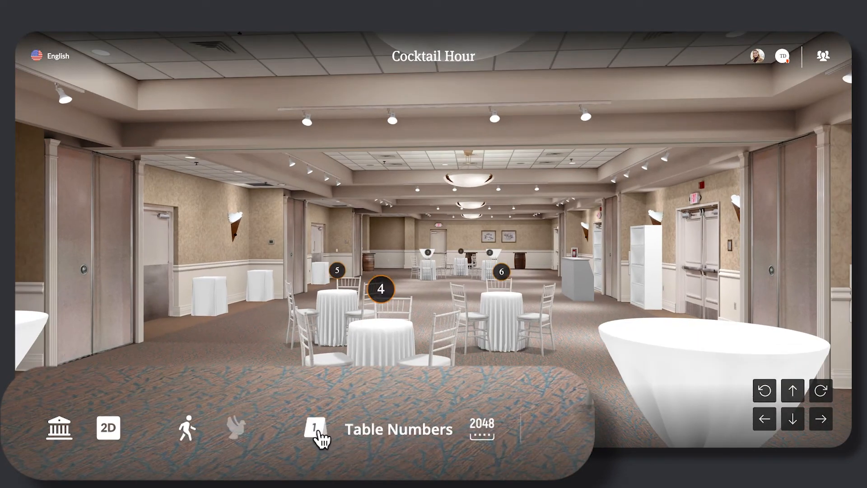
{"action": "left_click", "coordinate": [316, 428]}
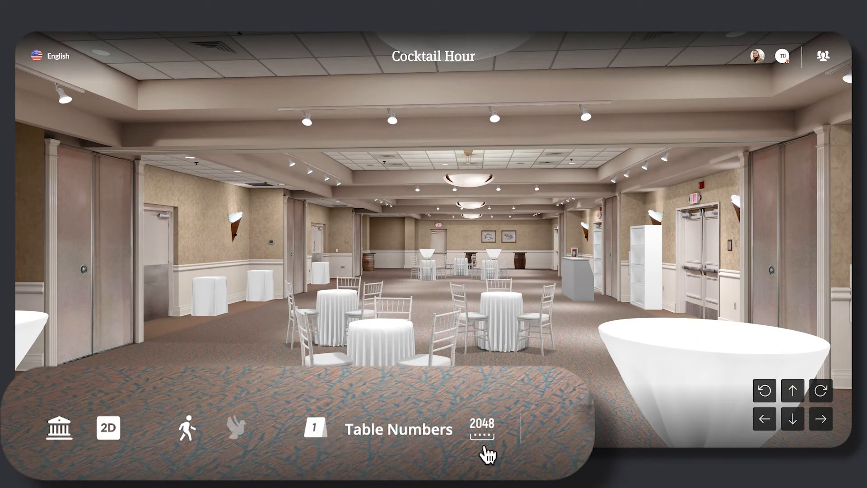
{"action": "left_click", "coordinate": [482, 429]}
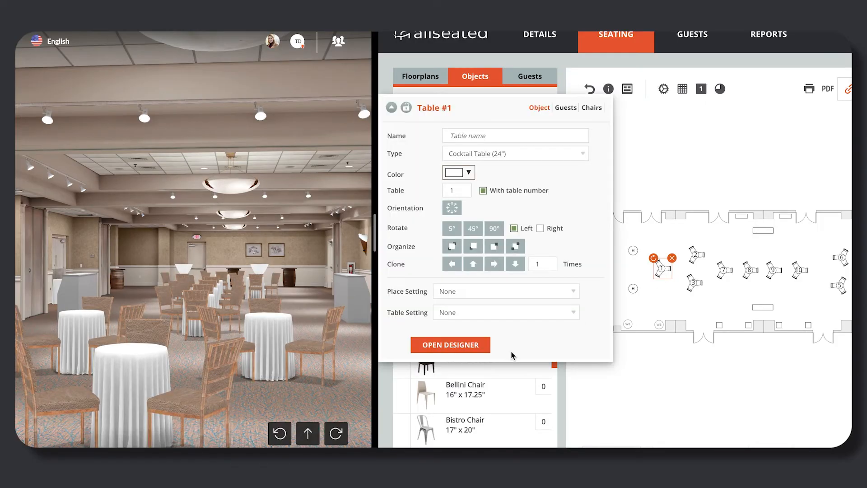
- In Table #1's designer, apply Crushed Velvet Ivory then White linen to all tables
{"action": "left_click", "coordinate": [457, 345]}
{"action": "left_click", "coordinate": [416, 160]}
{"action": "left_click", "coordinate": [465, 124]}
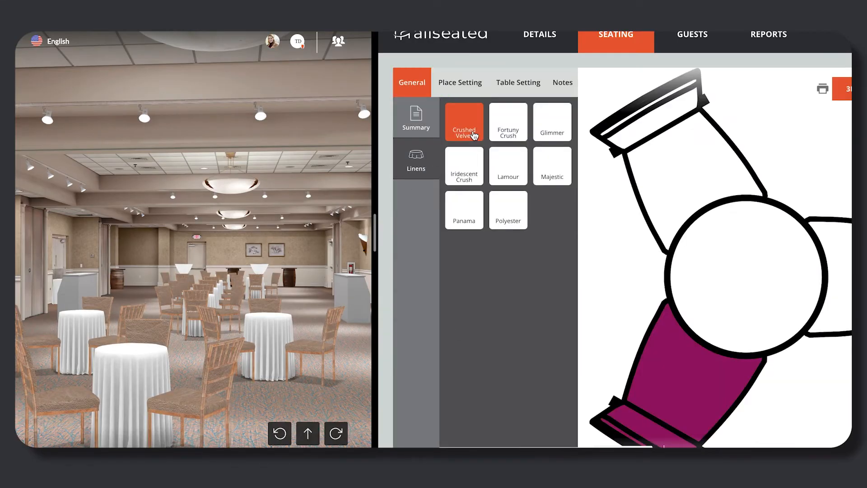
{"action": "left_click", "coordinate": [552, 196]}
{"action": "left_click", "coordinate": [508, 112]}
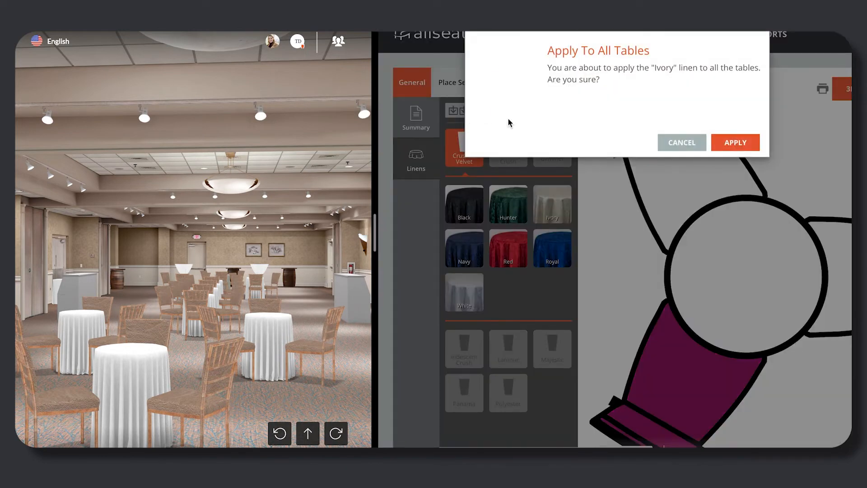
{"action": "left_click", "coordinate": [735, 143]}
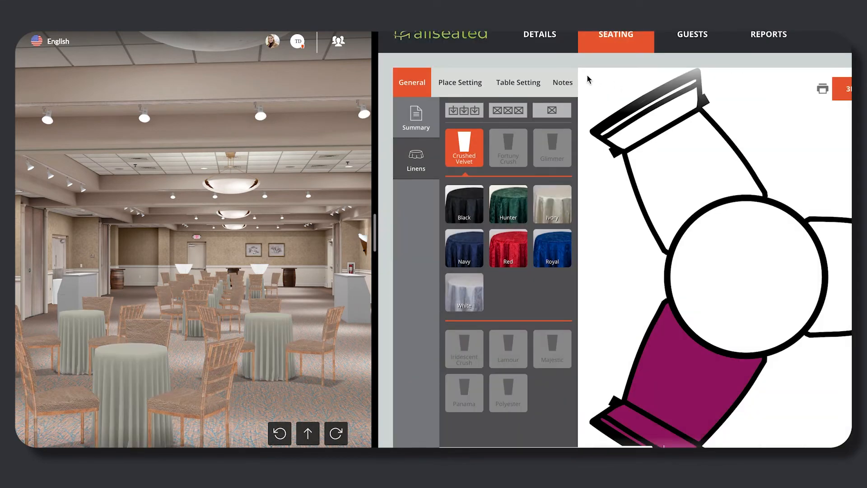
{"action": "left_click", "coordinate": [465, 293]}
{"action": "left_click", "coordinate": [463, 111]}
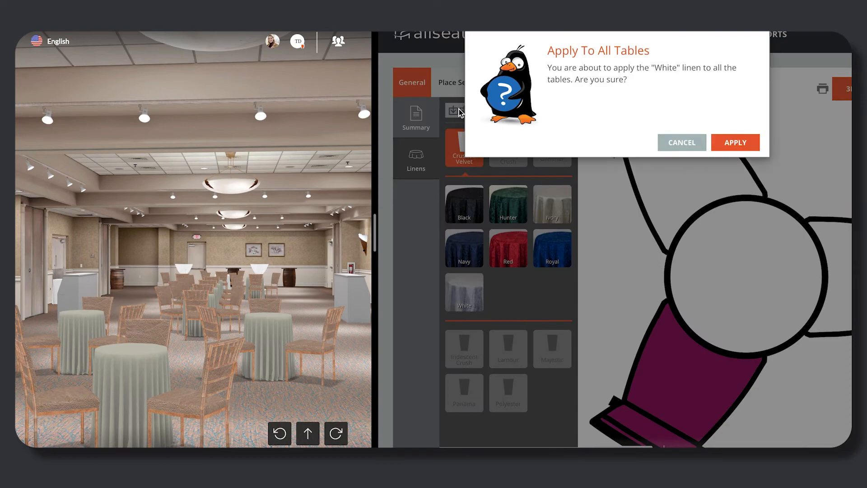
{"action": "left_click", "coordinate": [736, 142]}
- Apply Fortuny Crush Nectarine linen to all tables and choose Round Plates place setting
{"action": "left_click", "coordinate": [509, 148]}
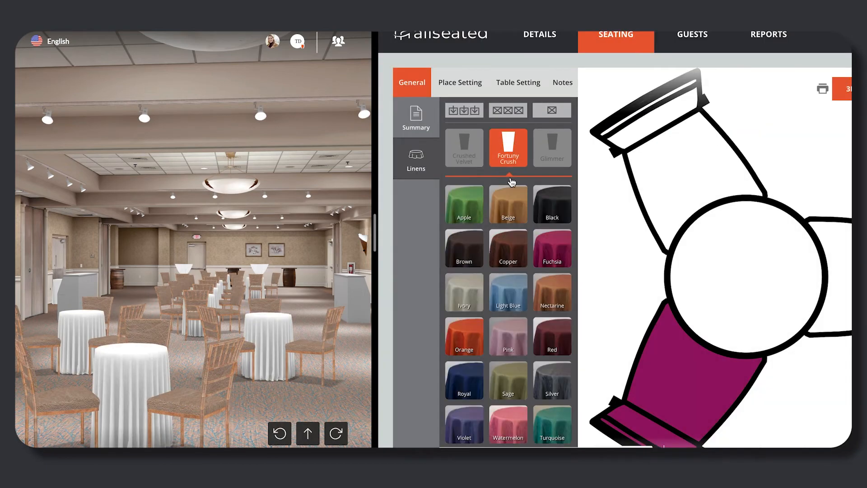
{"action": "left_click", "coordinate": [551, 295]}
{"action": "left_click", "coordinate": [464, 111]}
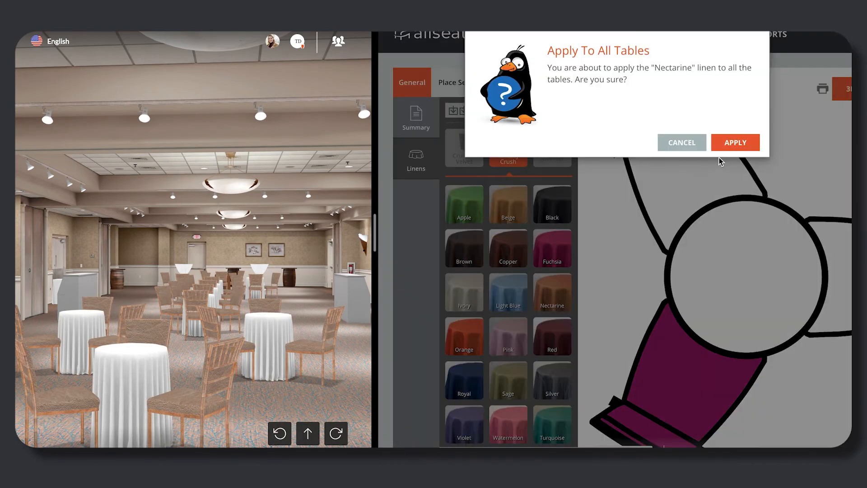
{"action": "left_click", "coordinate": [735, 142]}
{"action": "left_click", "coordinate": [460, 82]}
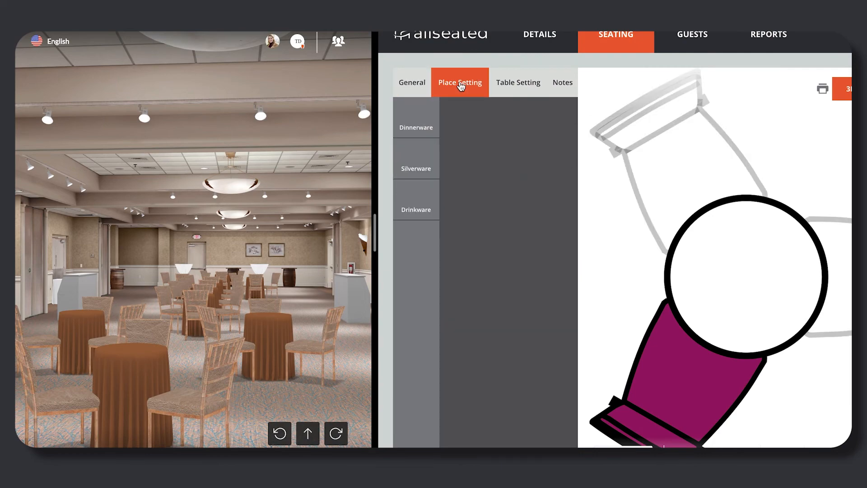
{"action": "left_click", "coordinate": [552, 121]}
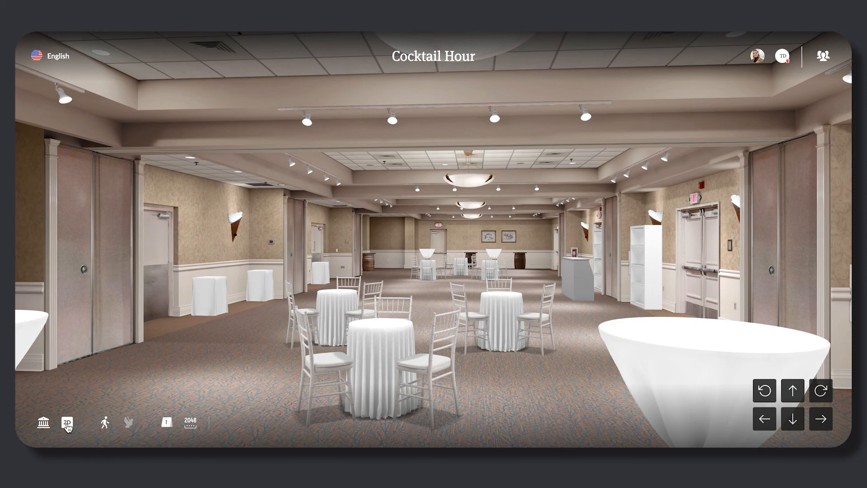
- Return the shared Cocktail Hour room to its 2D floor plan view
{"action": "left_click", "coordinate": [68, 425]}
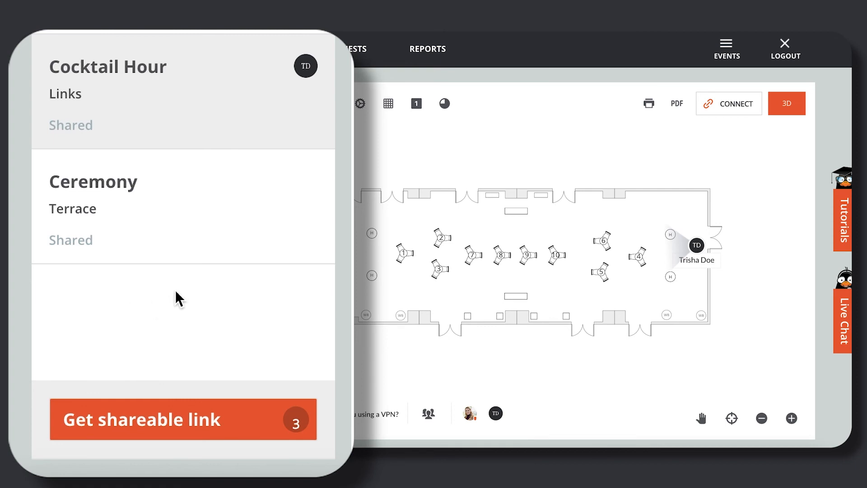
{"action": "mouse_move", "coordinate": [180, 204]}
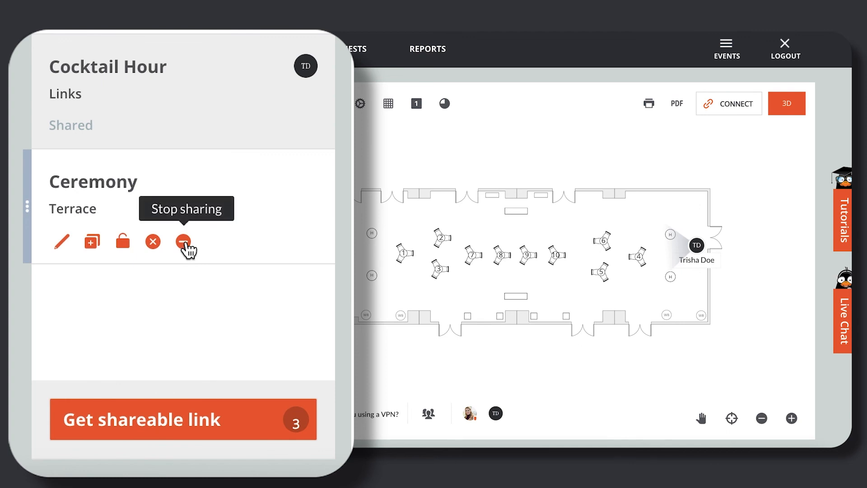
- Stop sharing the Ceremony floor plan, dropping the shared count from 3 to 2
{"action": "left_click", "coordinate": [184, 242]}
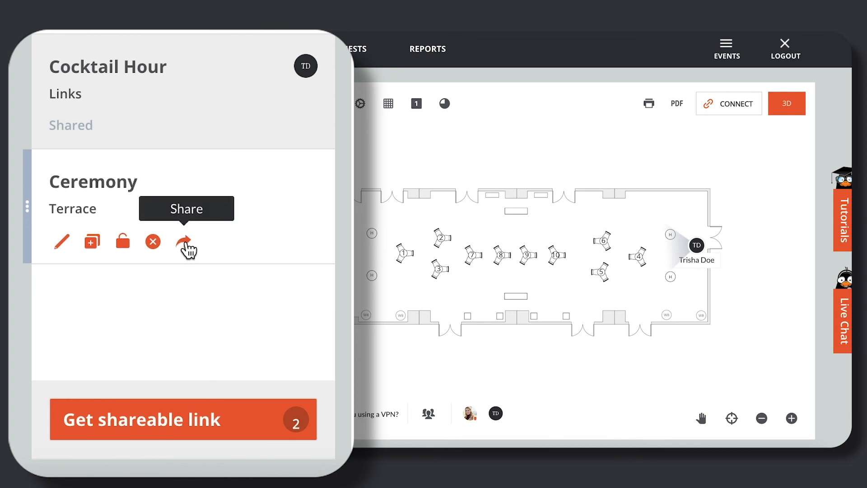